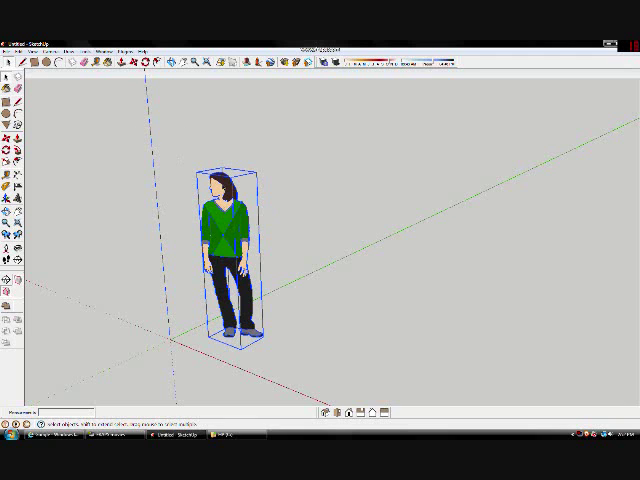
# Export the woman model to Ogre with the default name, adding it to material names.
pyautogui.click(125, 51)
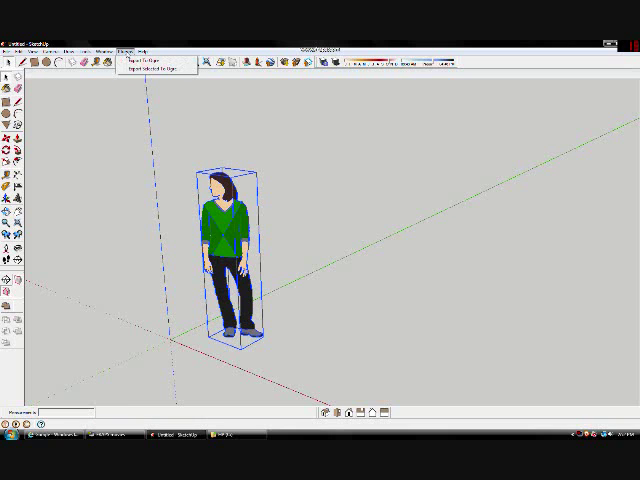
pyautogui.click(146, 67)
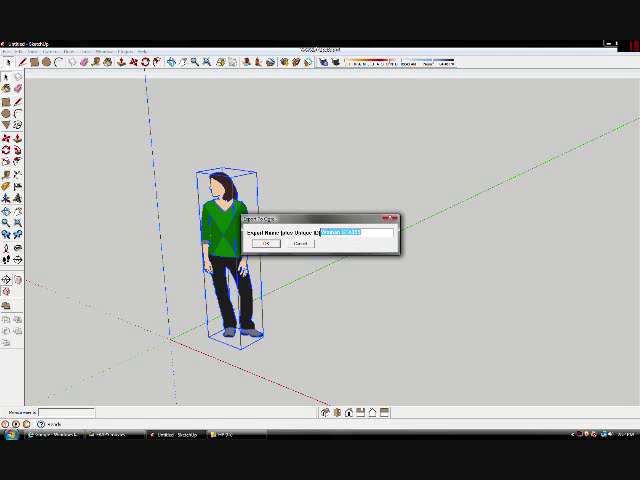
pyautogui.click(266, 245)
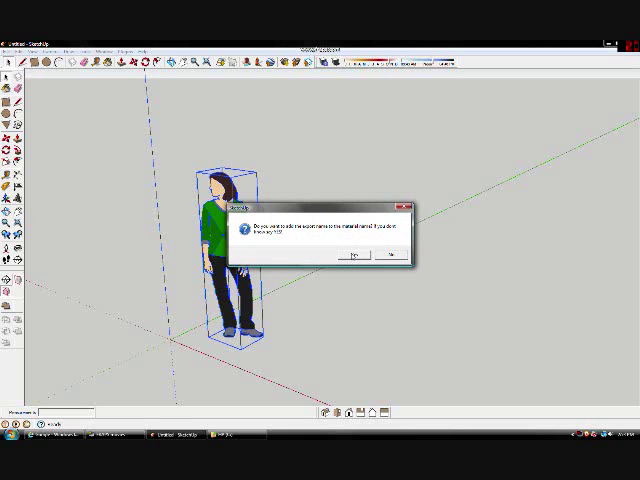
pyautogui.click(354, 256)
pyautogui.click(241, 434)
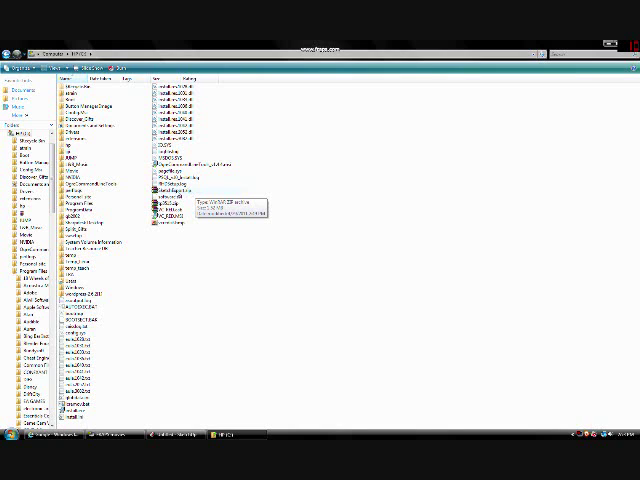
# Select the SketchupExport zip archive in Explorer so it opens in WinRAR.
pyautogui.click(180, 190)
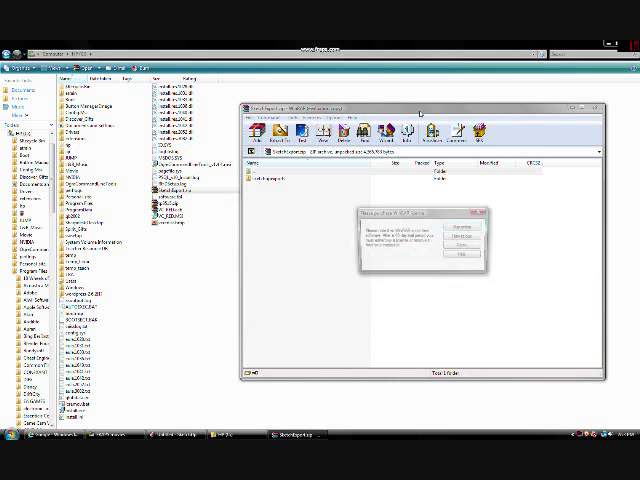
# Dismiss the WinRAR licence reminder, open the archive's folder and browse its two subfolders.
pyautogui.click(480, 213)
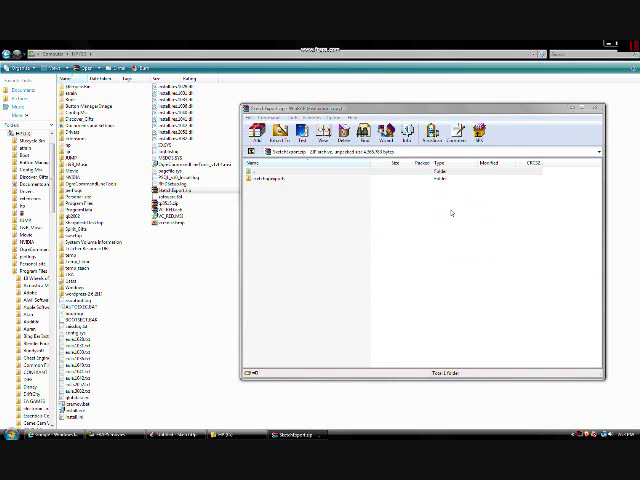
pyautogui.doubleClick(271, 181)
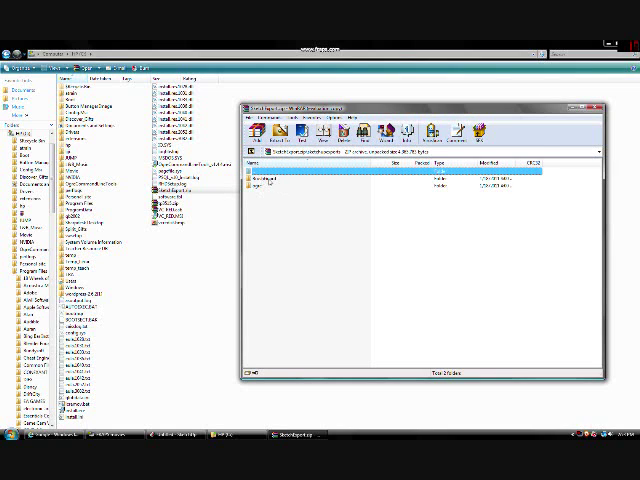
pyautogui.click(268, 179)
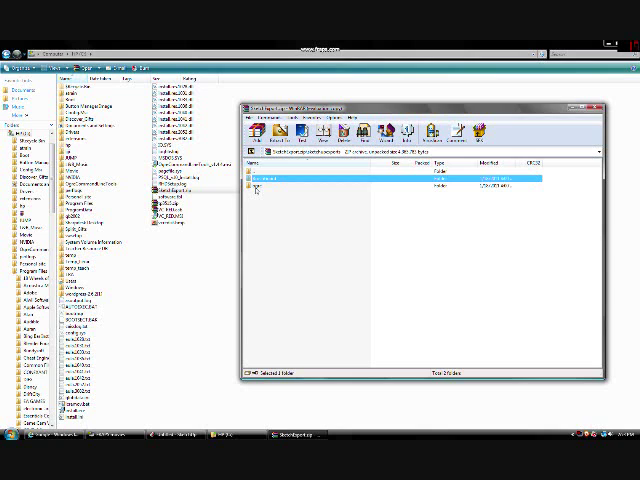
pyautogui.click(256, 187)
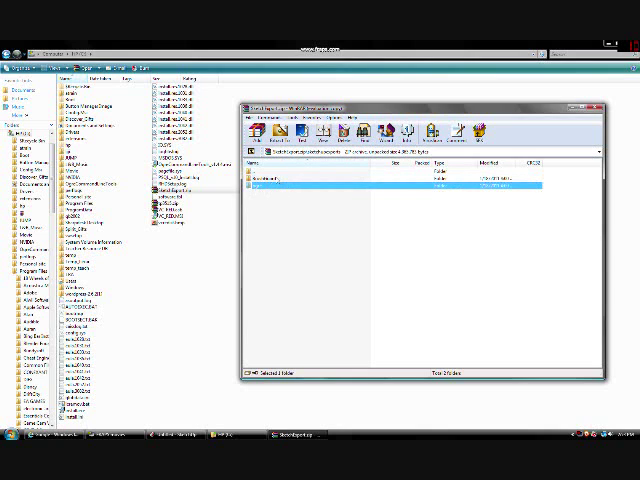
pyautogui.click(272, 178)
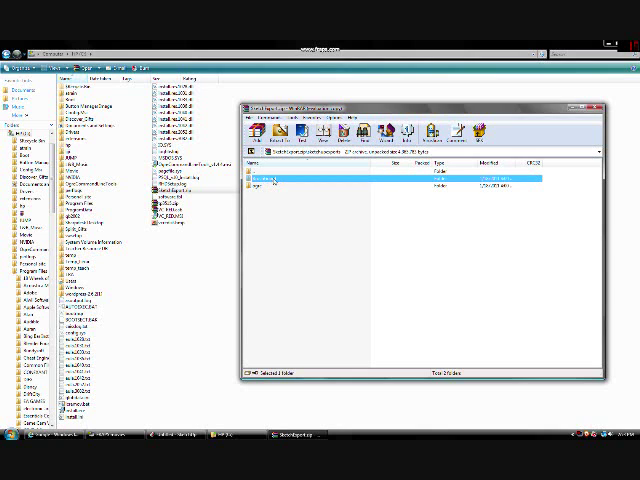